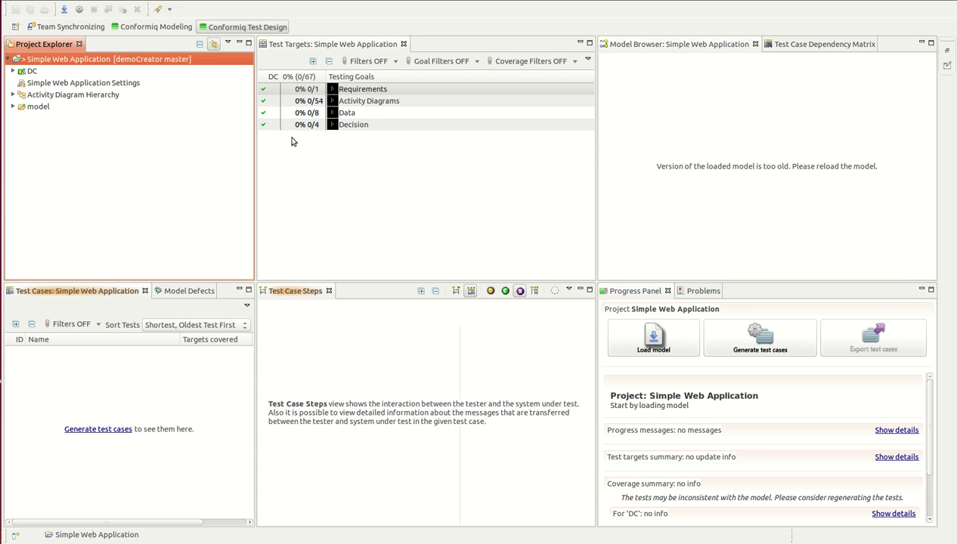
Set the Activity Diagrams testing goals to DONT_CARE for DC, but mark their Nodes goals as TARGET
{"action": "left_click", "coordinate": [333, 101]}
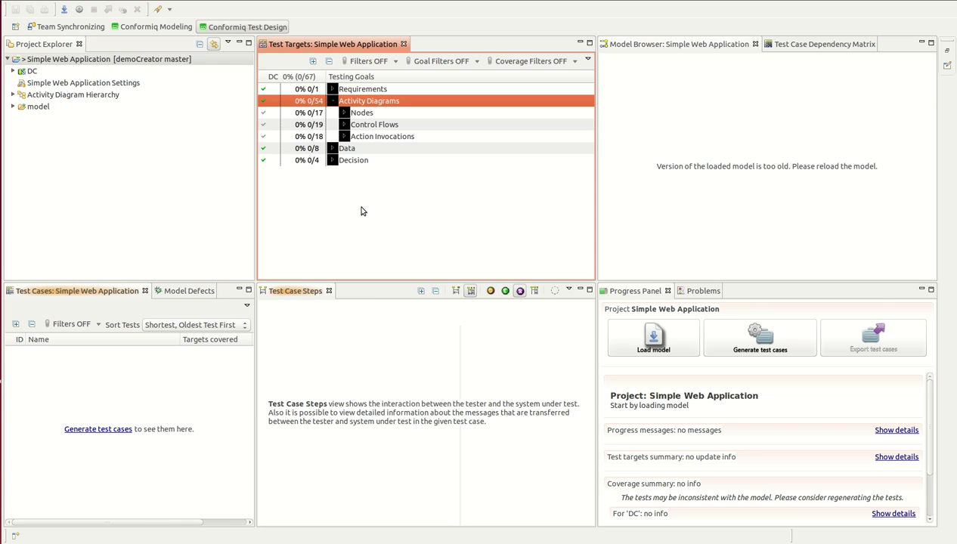
{"action": "left_click", "coordinate": [264, 101]}
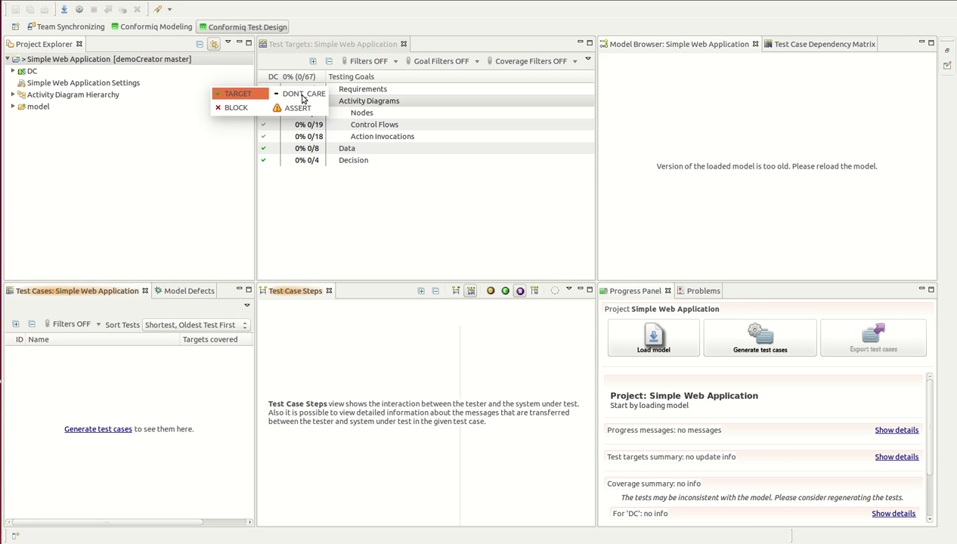
{"action": "left_click", "coordinate": [303, 99]}
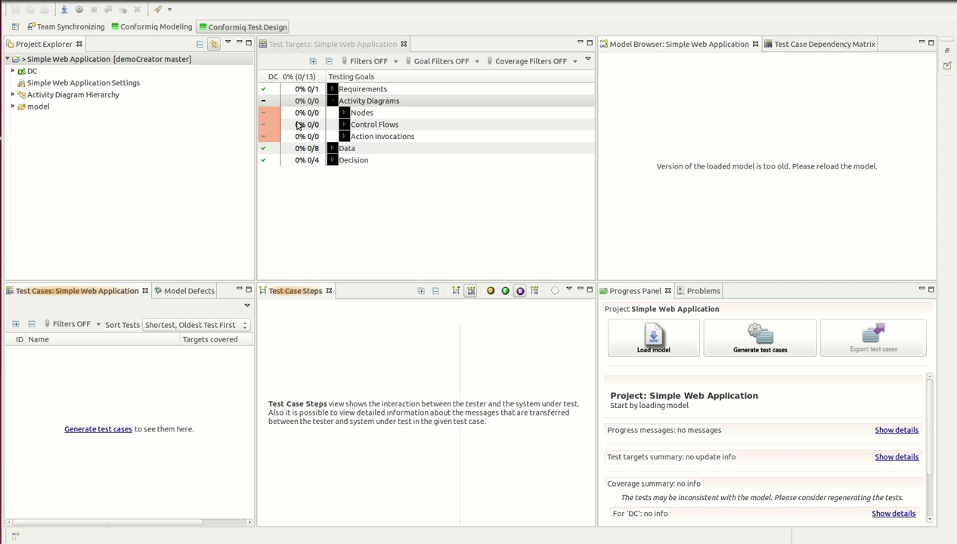
{"action": "left_click", "coordinate": [274, 115]}
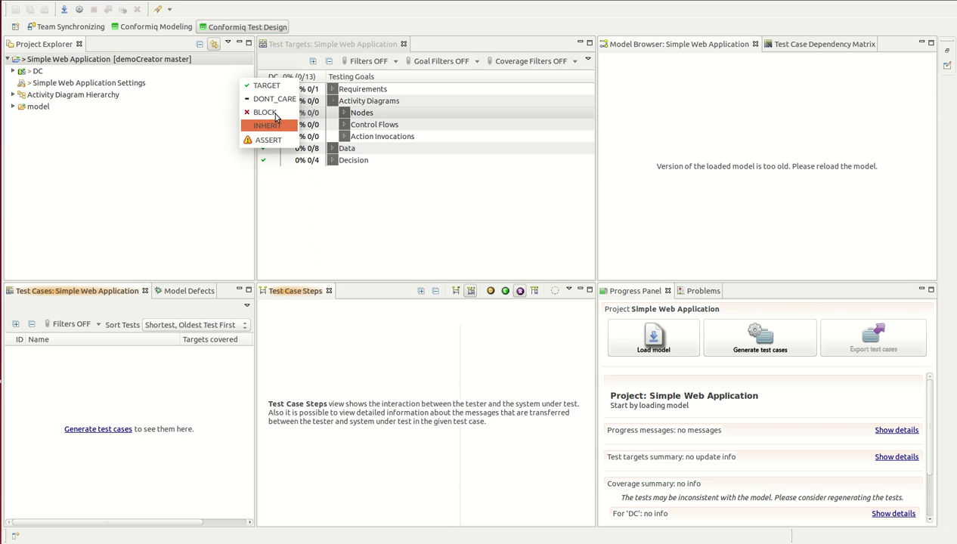
{"action": "left_click", "coordinate": [274, 85]}
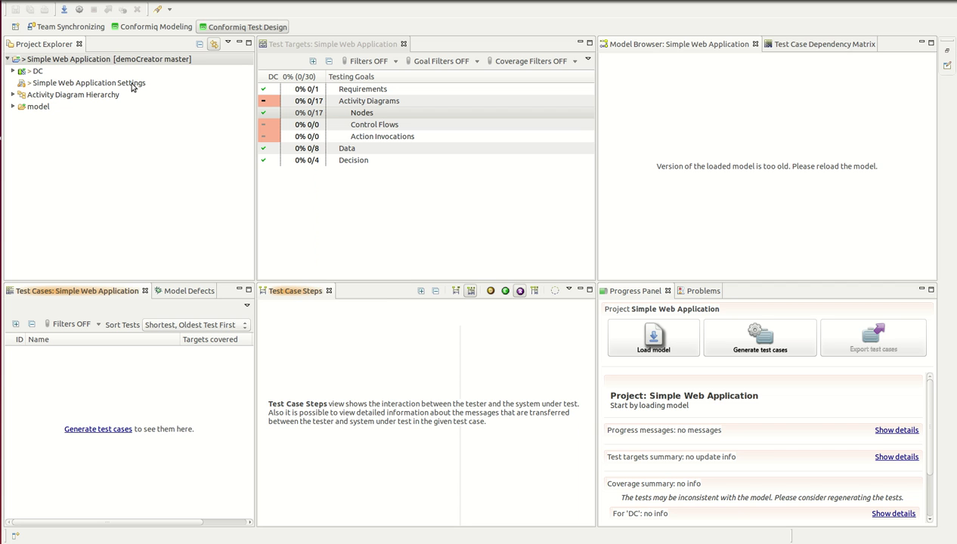
{"action": "right_click", "coordinate": [36, 73]}
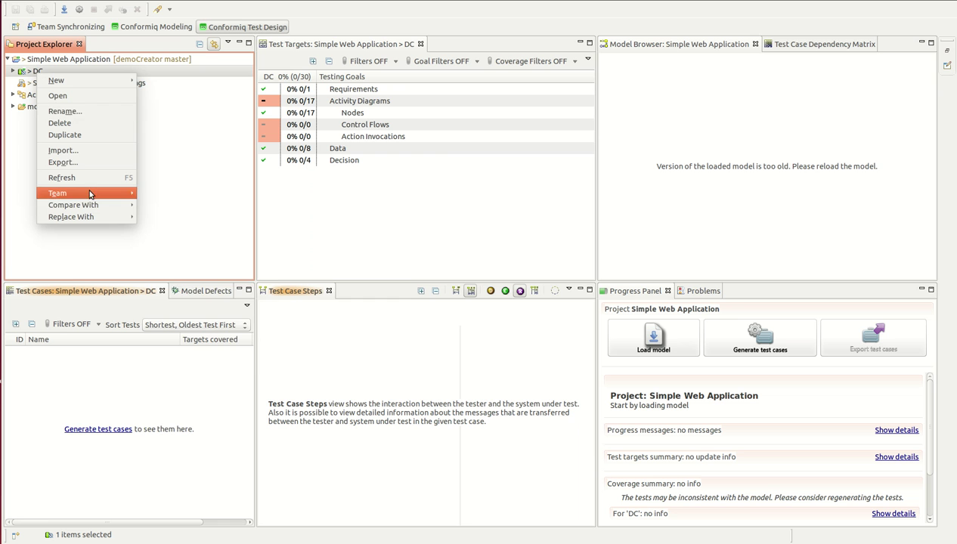
{"action": "mouse_move", "coordinate": [90, 193]}
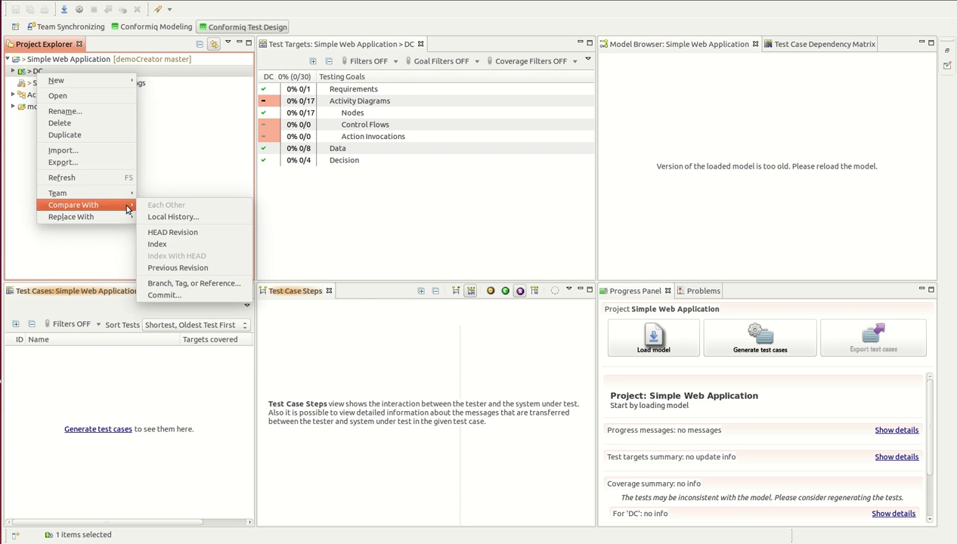
{"action": "left_click", "coordinate": [151, 84]}
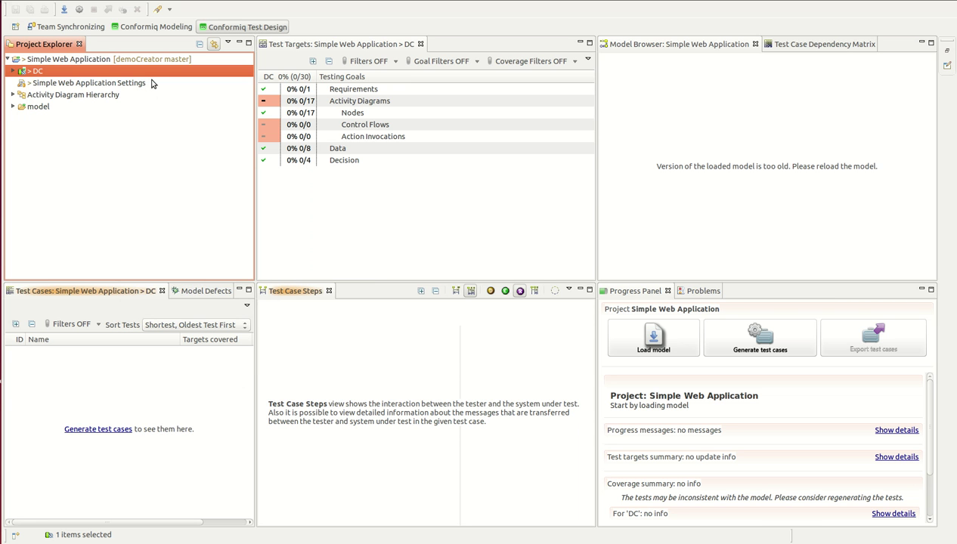
Compare Simple Web Application Settings with the HEAD revision and review the model differences in the Conformiq Modeling perspective
{"action": "right_click", "coordinate": [151, 84]}
{"action": "mouse_move", "coordinate": [214, 100]}
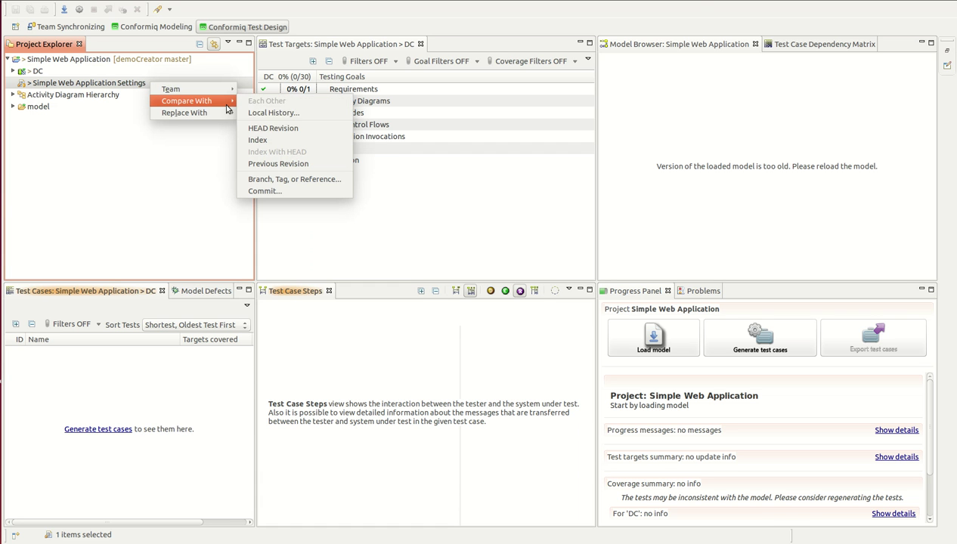
{"action": "left_click", "coordinate": [274, 130]}
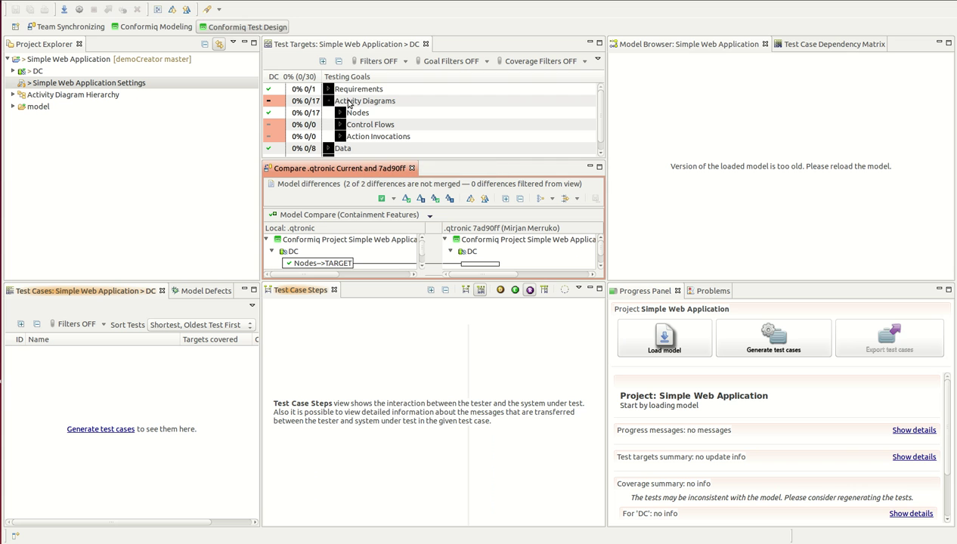
{"action": "left_click", "coordinate": [156, 26]}
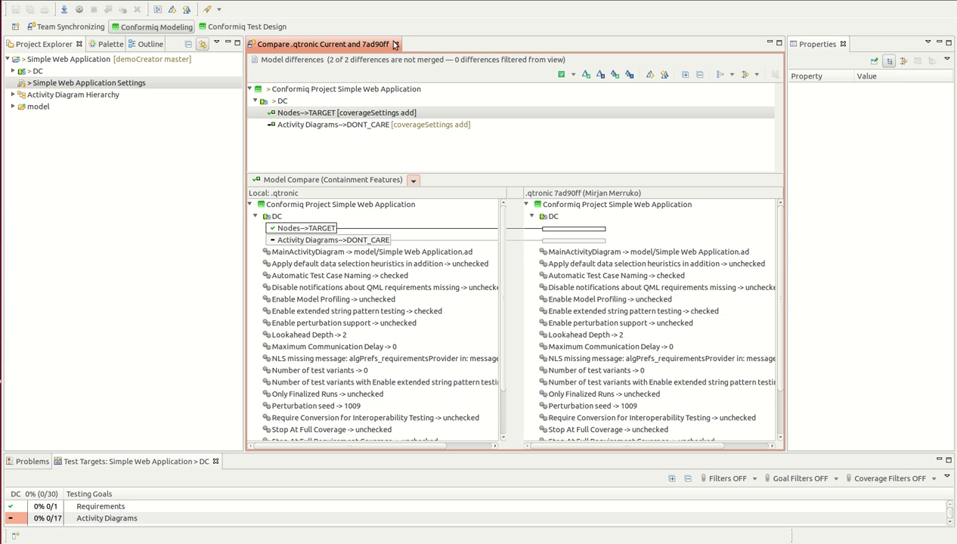
{"action": "left_click", "coordinate": [394, 45]}
In the Simple Web Application project properties, disable automatic test case naming and set the test case name format to CreatorTestCase
{"action": "right_click", "coordinate": [199, 65]}
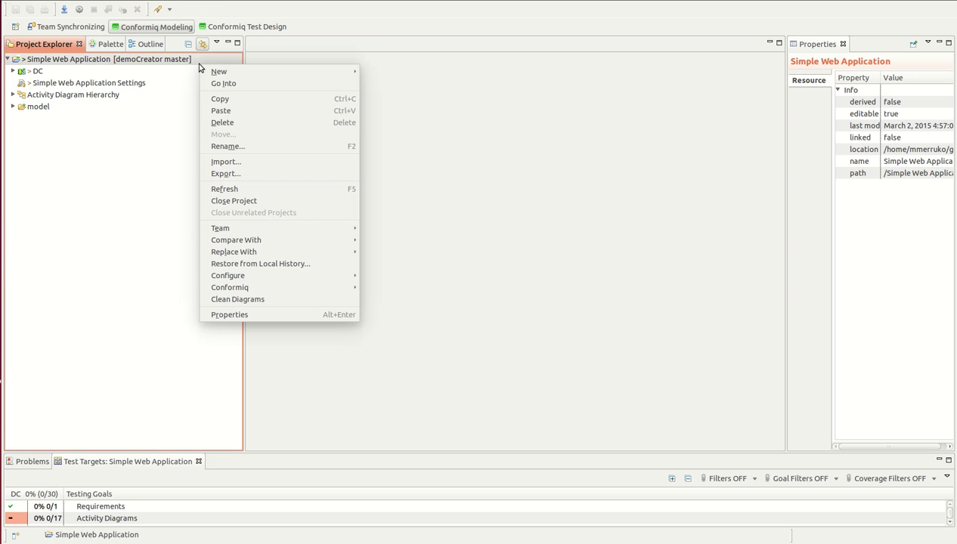
{"action": "left_click", "coordinate": [247, 318]}
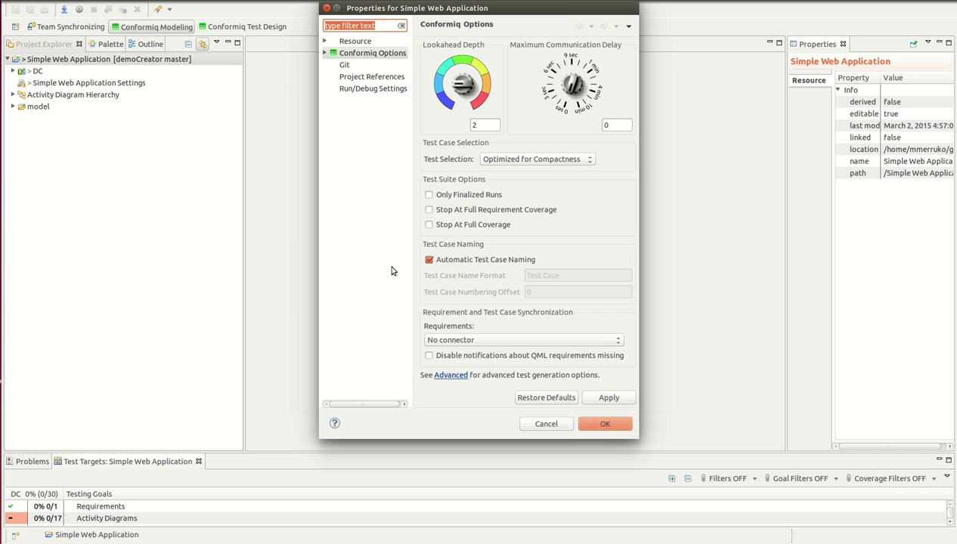
{"action": "left_click", "coordinate": [472, 261]}
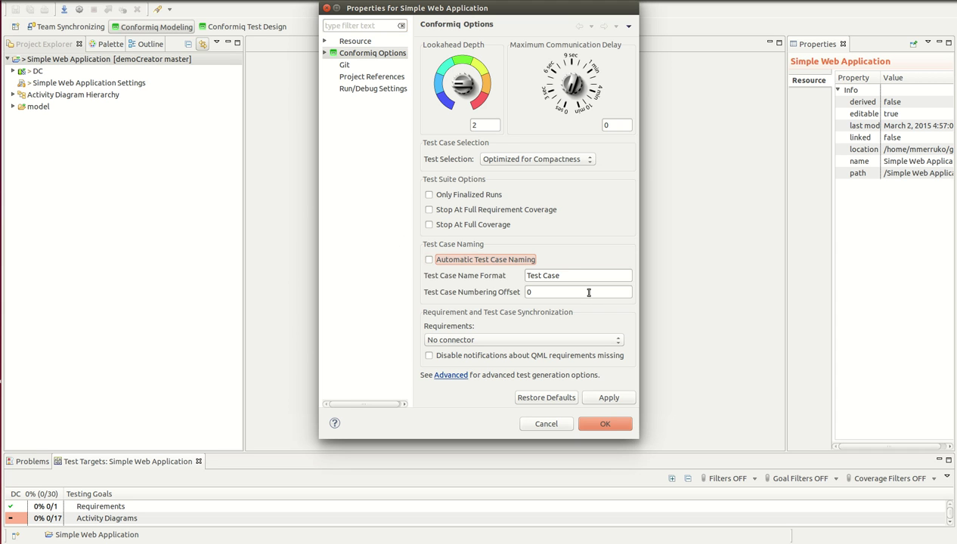
{"action": "left_click", "coordinate": [571, 279]}
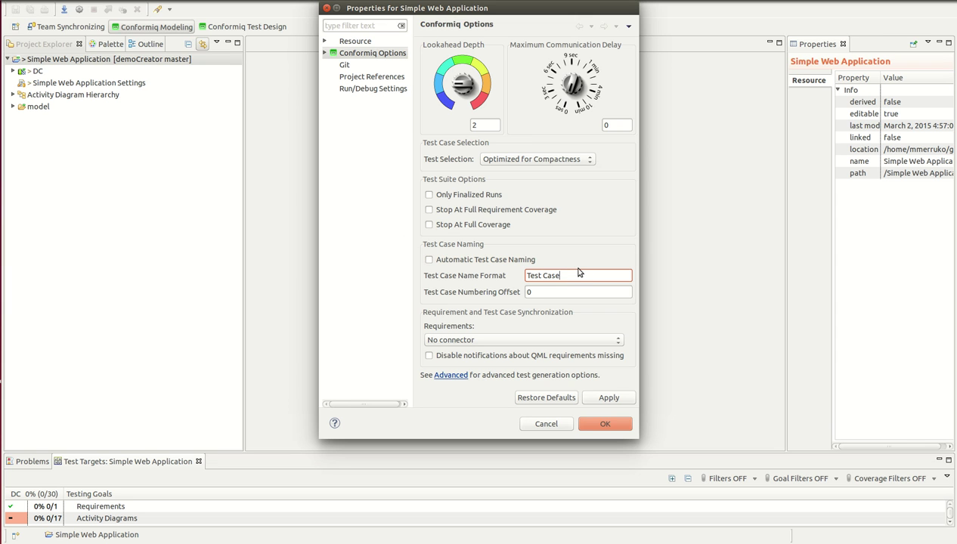
{"action": "key", "text": "ctrl+Left"}
{"action": "key", "text": "BackSpace"}
{"action": "key", "text": "Home"}
{"action": "type", "text": "Creator"}
{"action": "left_click", "coordinate": [604, 424]}
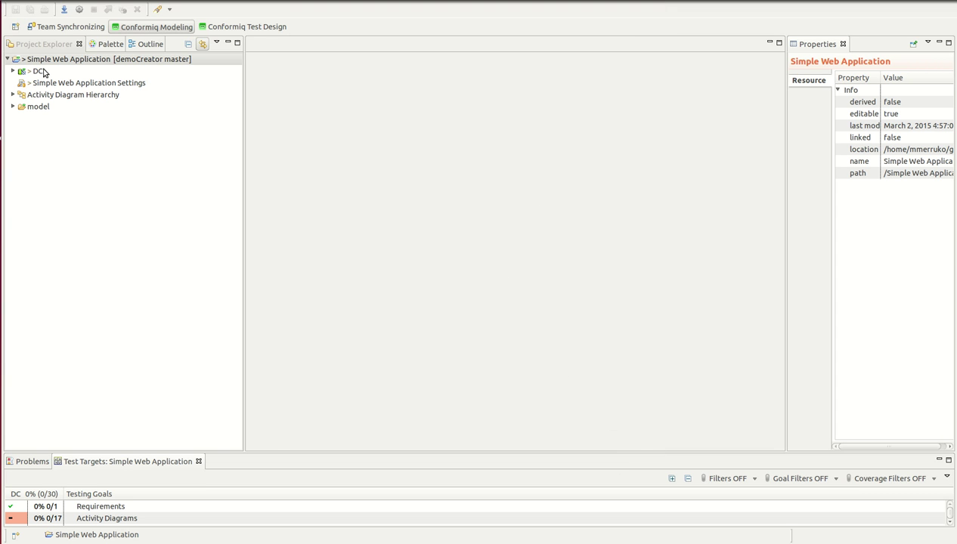
Compare the project settings with HEAD again, examining the Automatic Test Case Naming and Test Case Name Format differences
{"action": "right_click", "coordinate": [41, 82]}
{"action": "mouse_move", "coordinate": [75, 104]}
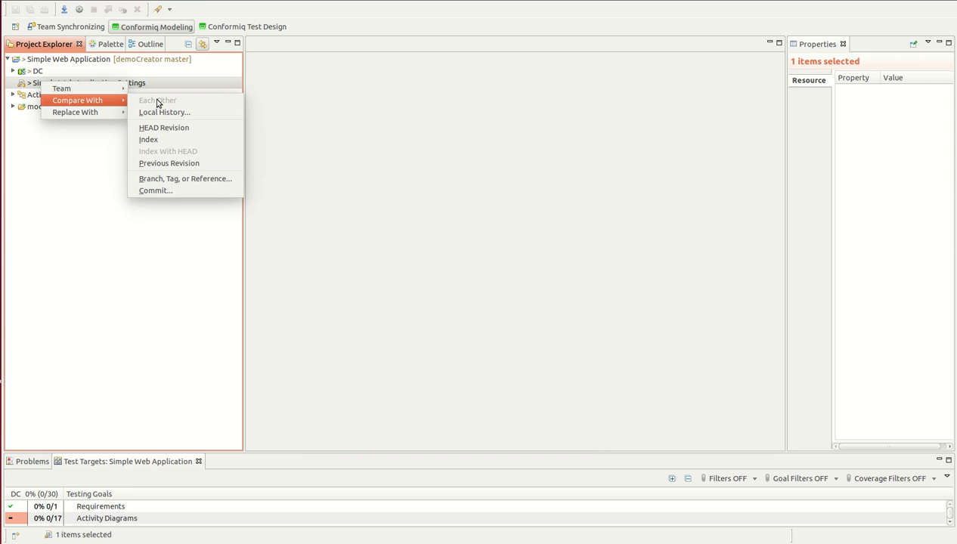
{"action": "left_click", "coordinate": [168, 127]}
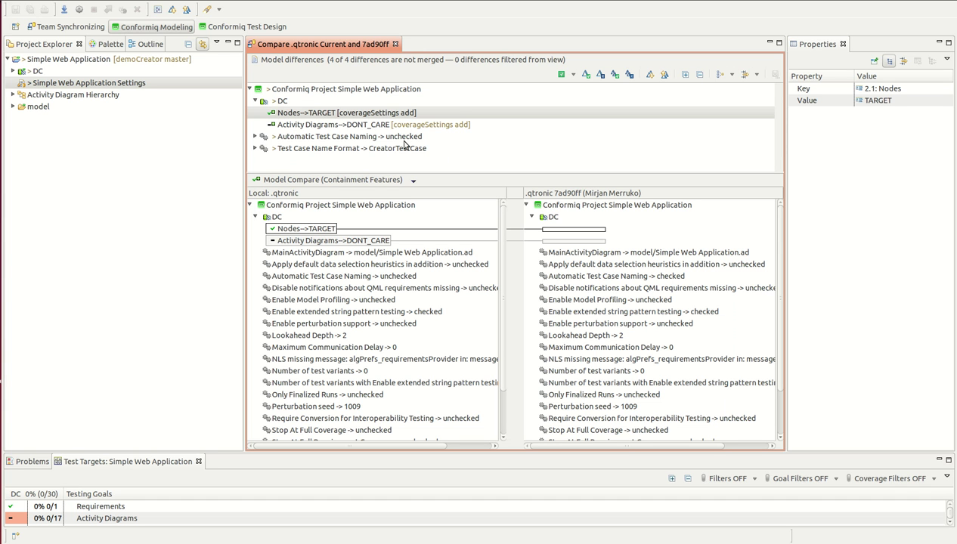
{"action": "left_click", "coordinate": [256, 136]}
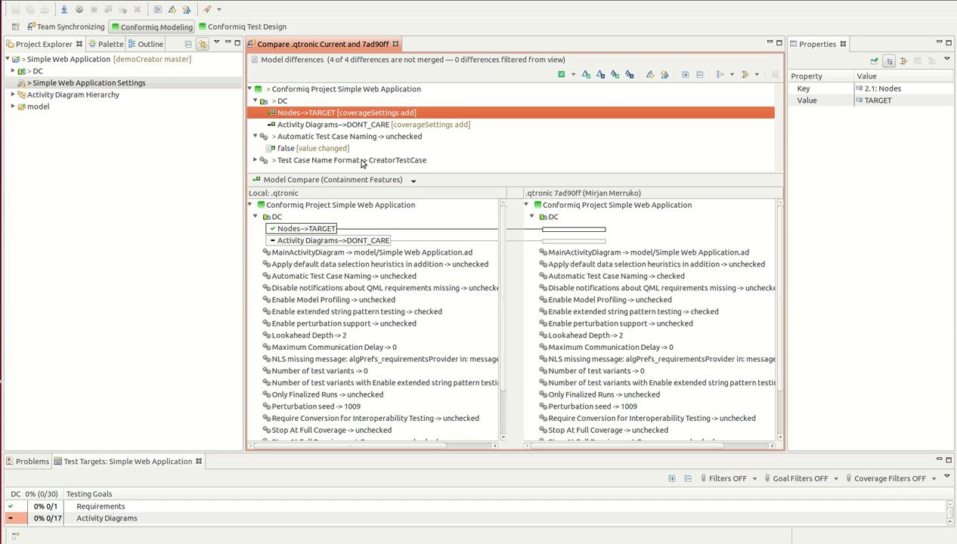
{"action": "left_click", "coordinate": [261, 164]}
{"action": "left_click", "coordinate": [256, 161]}
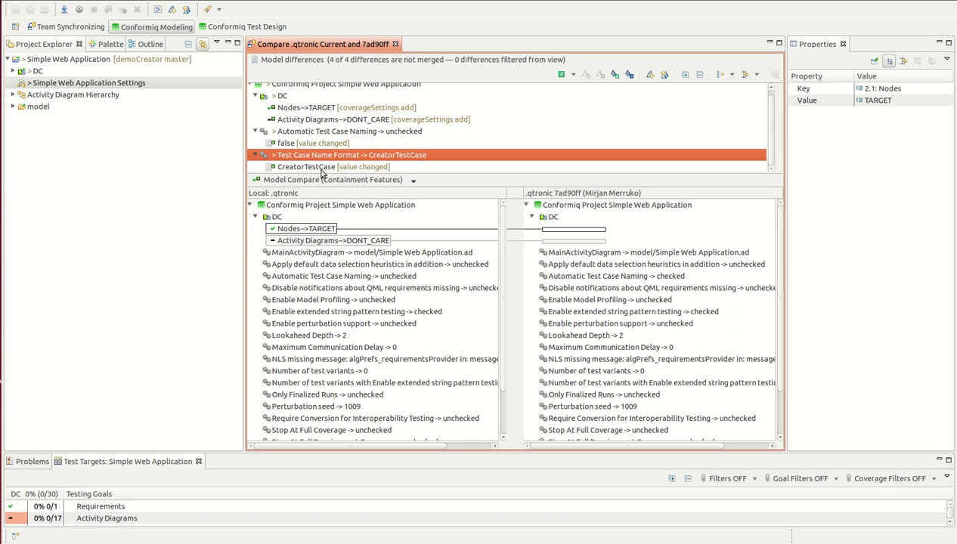
{"action": "left_click", "coordinate": [319, 169]}
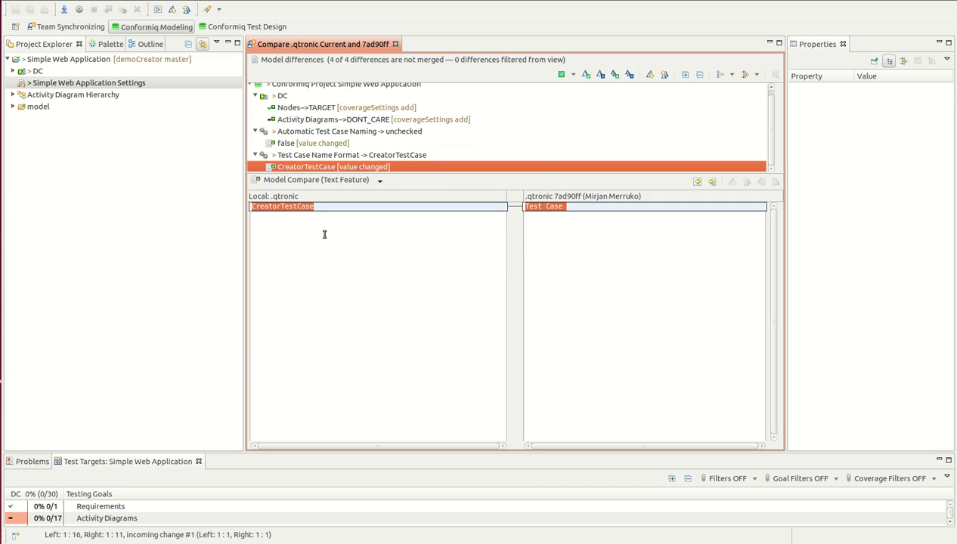
{"action": "left_click", "coordinate": [552, 207]}
{"action": "left_click", "coordinate": [537, 206]}
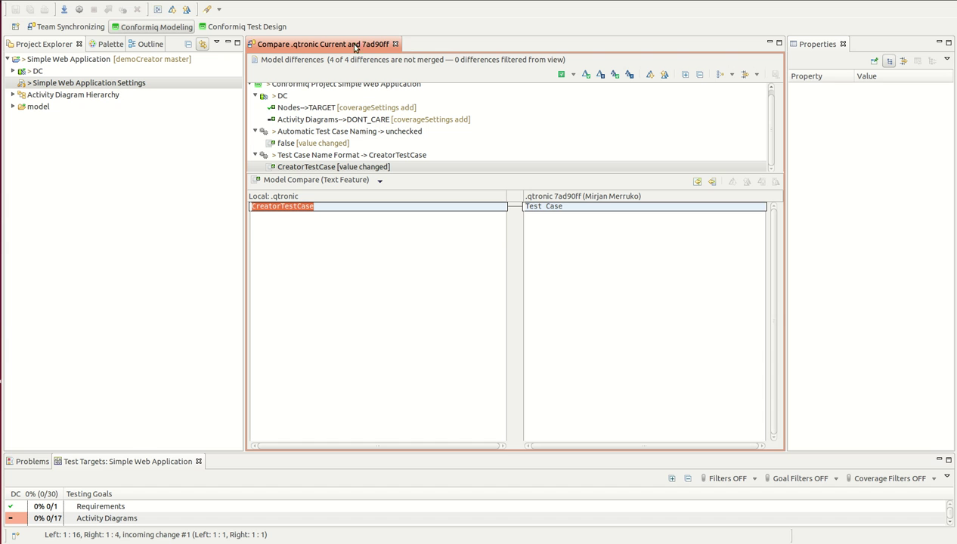
{"action": "left_click", "coordinate": [396, 45]}
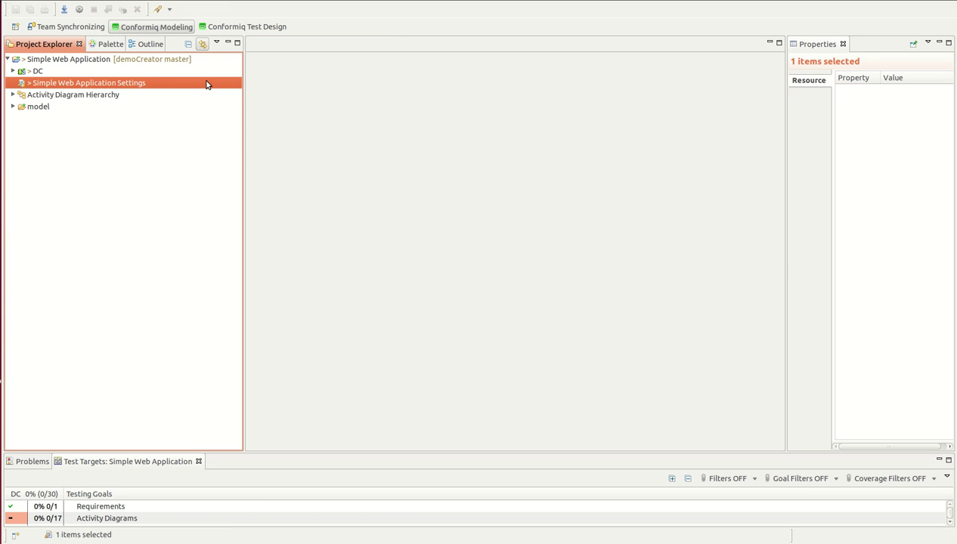
Add the changed Simple Web Application Settings to the Git index
{"action": "right_click", "coordinate": [132, 86]}
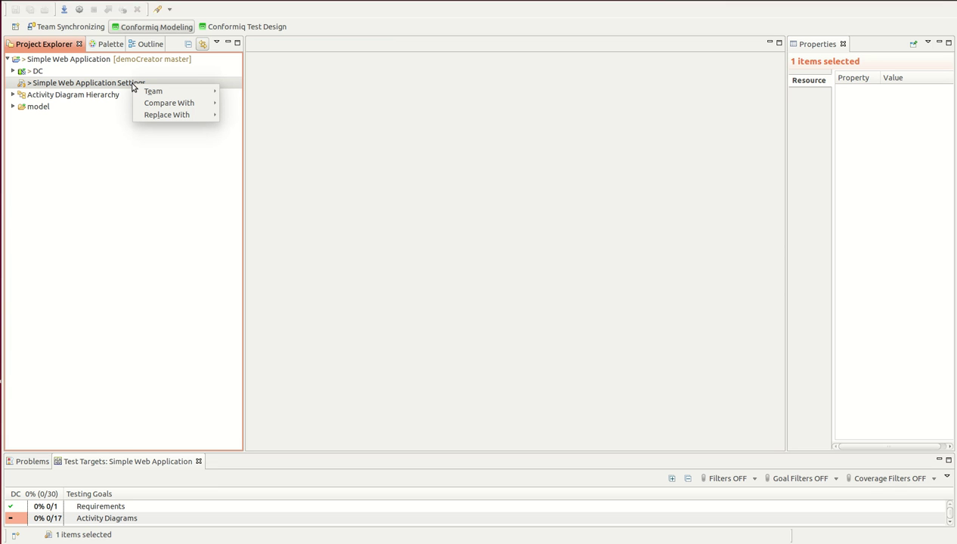
{"action": "mouse_move", "coordinate": [140, 93]}
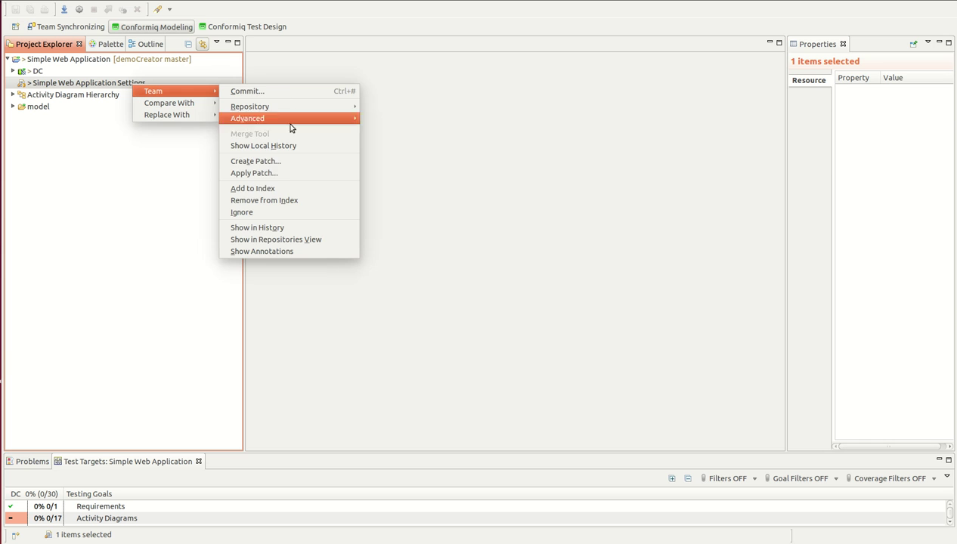
{"action": "left_click", "coordinate": [278, 188]}
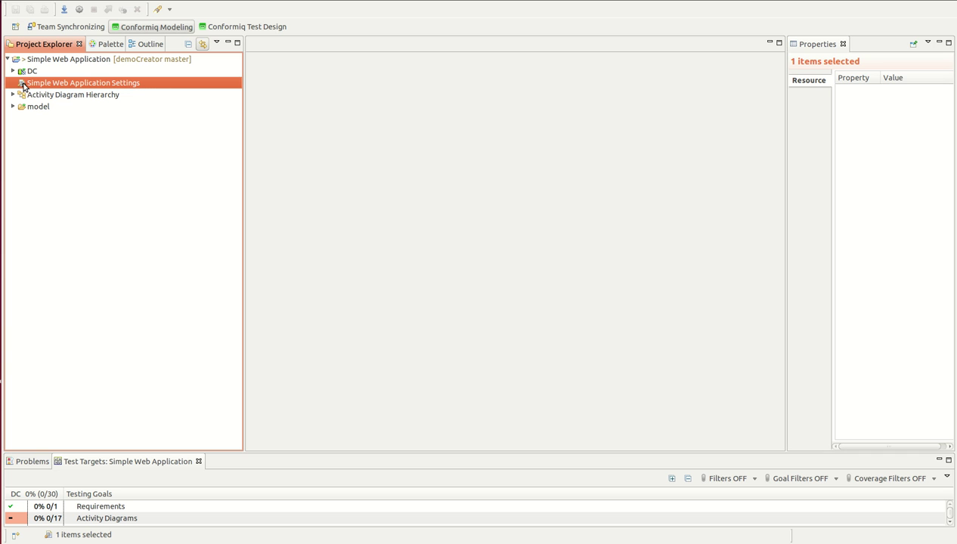
Commit the staged .qtronic settings file with the message "changes project settings and design configuration"
{"action": "right_click", "coordinate": [127, 88]}
{"action": "mouse_move", "coordinate": [139, 94]}
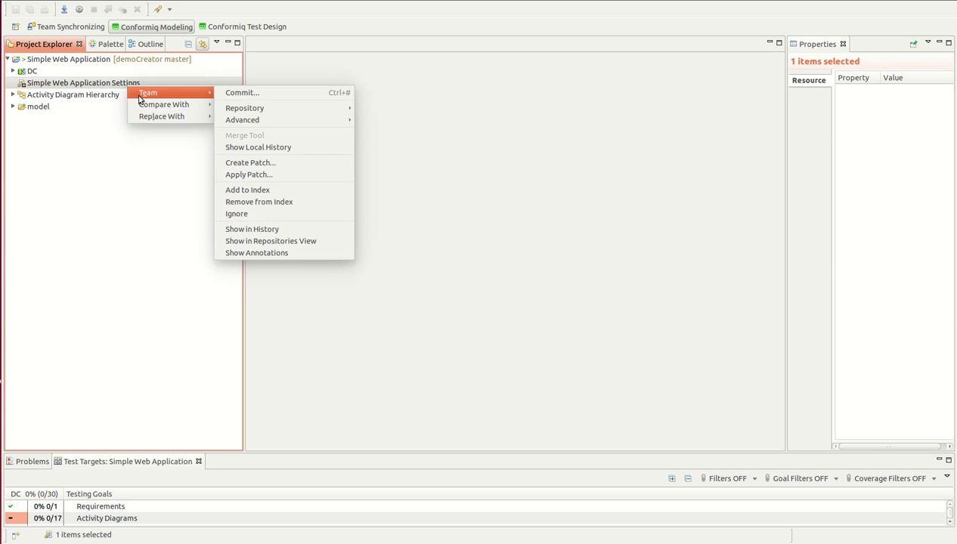
{"action": "left_click", "coordinate": [227, 92]}
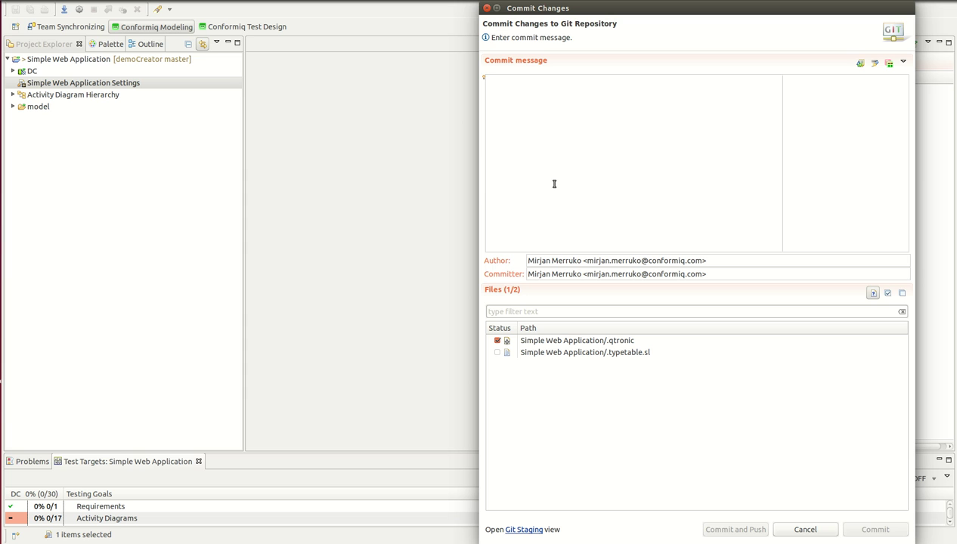
{"action": "type", "text": "changes"}
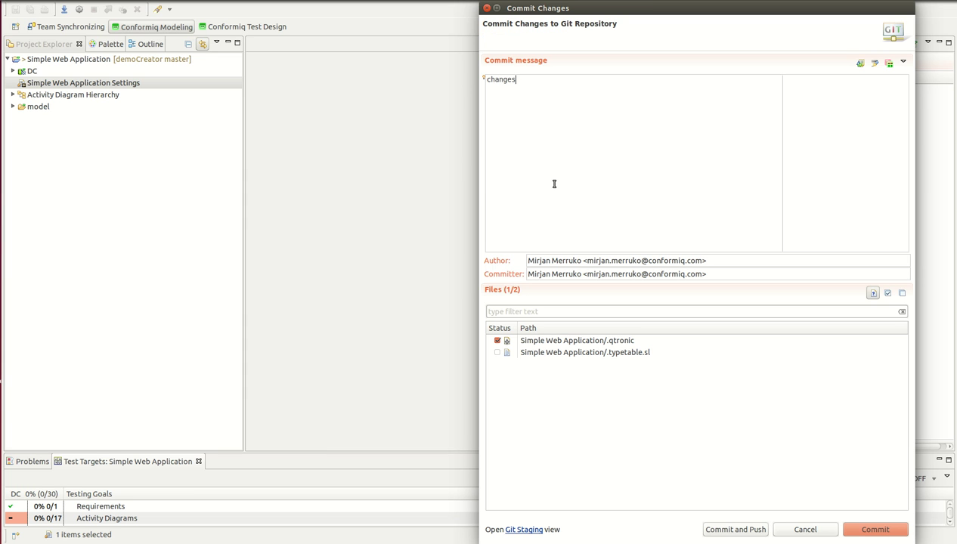
{"action": "type", "text": " project settigns and design configu"}
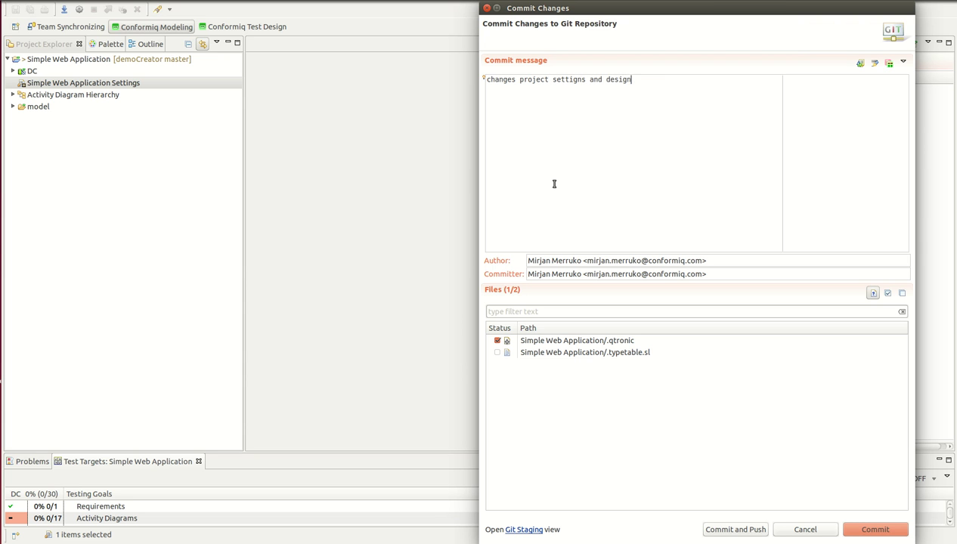
{"action": "key", "text": "BackSpace"}
{"action": "type", "text": "ration"}
{"action": "key", "text": "Left"}
{"action": "key", "text": "Left"}
{"action": "key", "text": "BackSpace"}
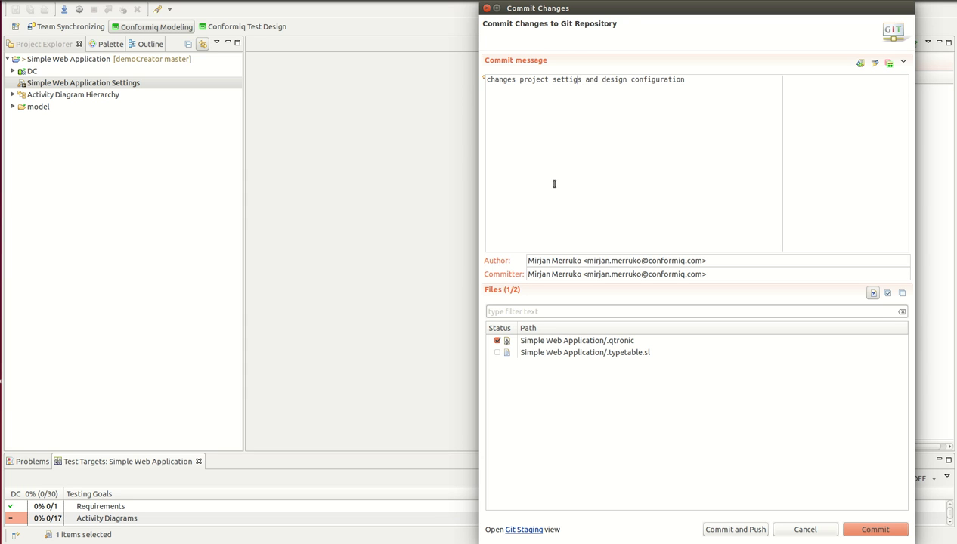
{"action": "type", "text": "n"}
{"action": "left_click", "coordinate": [871, 531]}
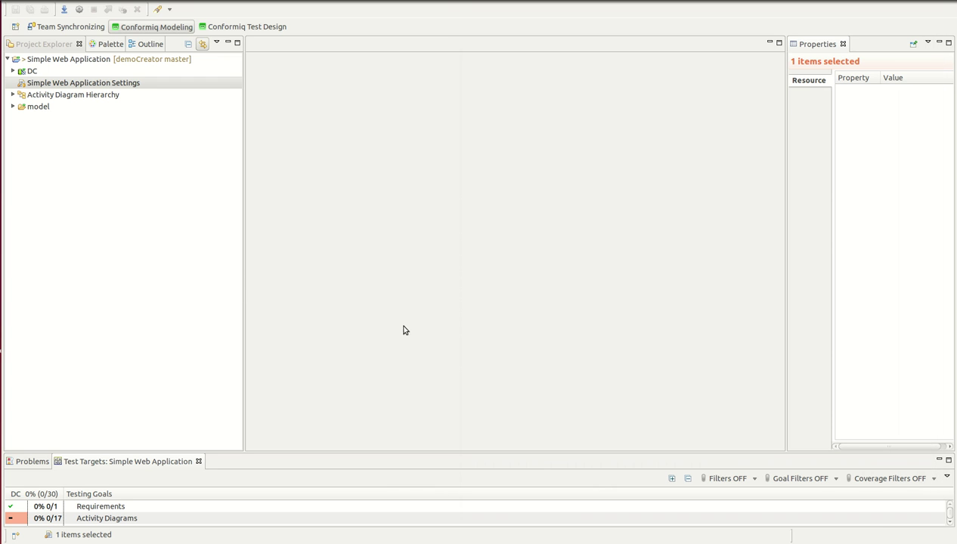
Return to the Conformiq Test Design perspective and minimize the empty editor area below the test targets
{"action": "left_click", "coordinate": [128, 85]}
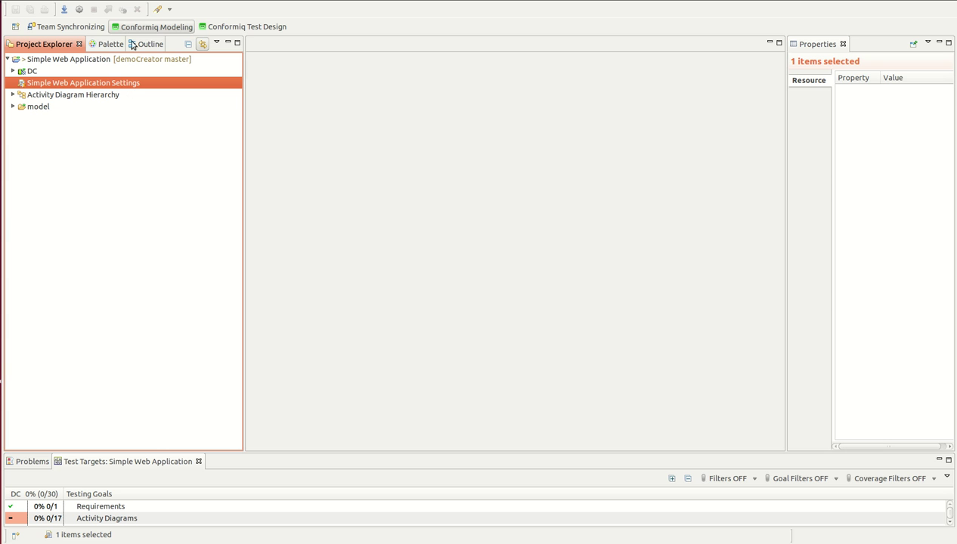
{"action": "left_click", "coordinate": [204, 27]}
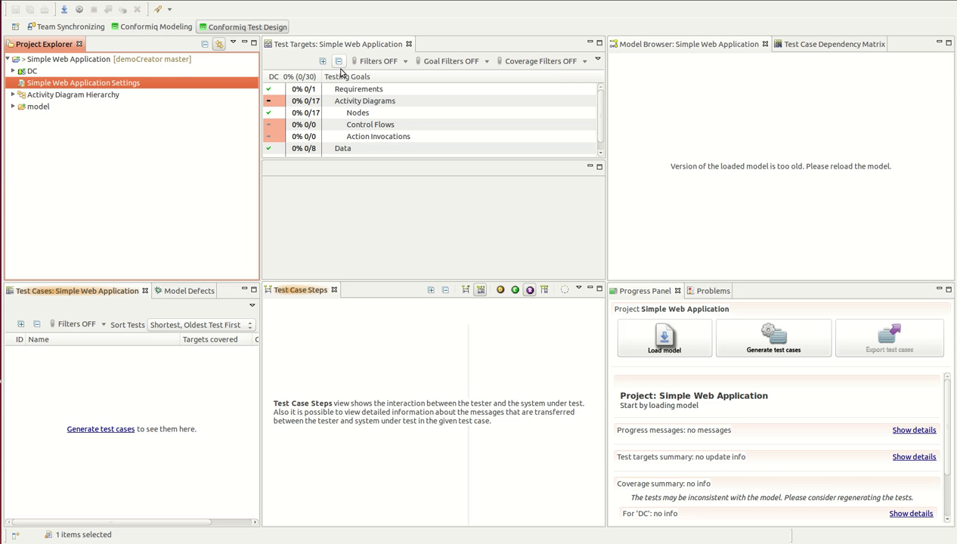
{"action": "left_click", "coordinate": [588, 168]}
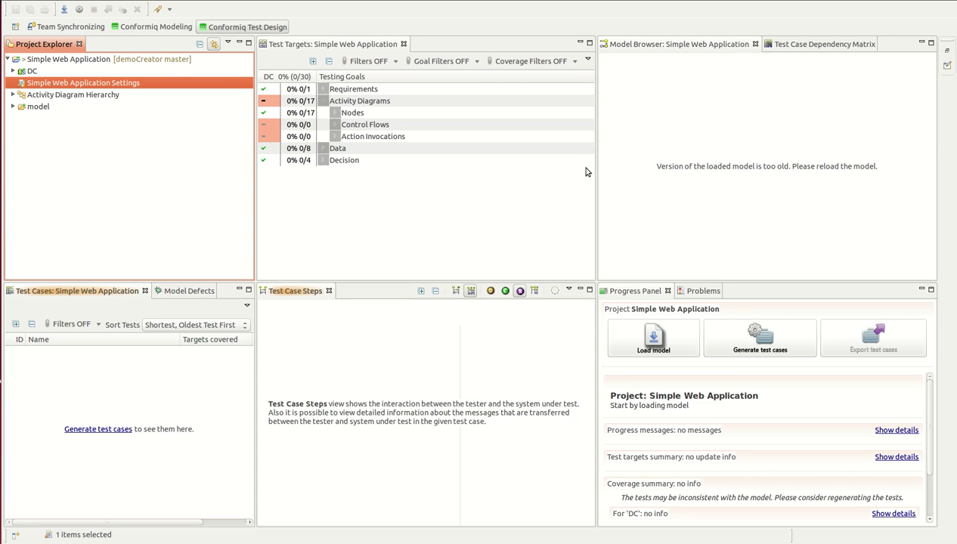
Switch the Nodes testing goal under Activity Diagrams from targeted to the red cross state for the DC configuration
{"action": "left_click", "coordinate": [274, 112]}
{"action": "left_click", "coordinate": [266, 112]}
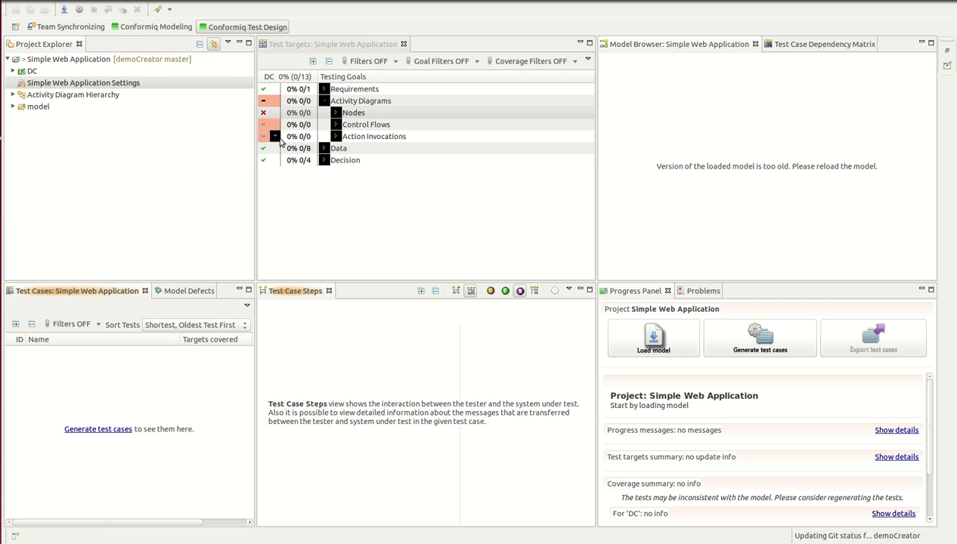
Replace the Simple Web Application Settings with the HEAD revision, discarding the local changes
{"action": "right_click", "coordinate": [45, 85]}
{"action": "mouse_move", "coordinate": [67, 112]}
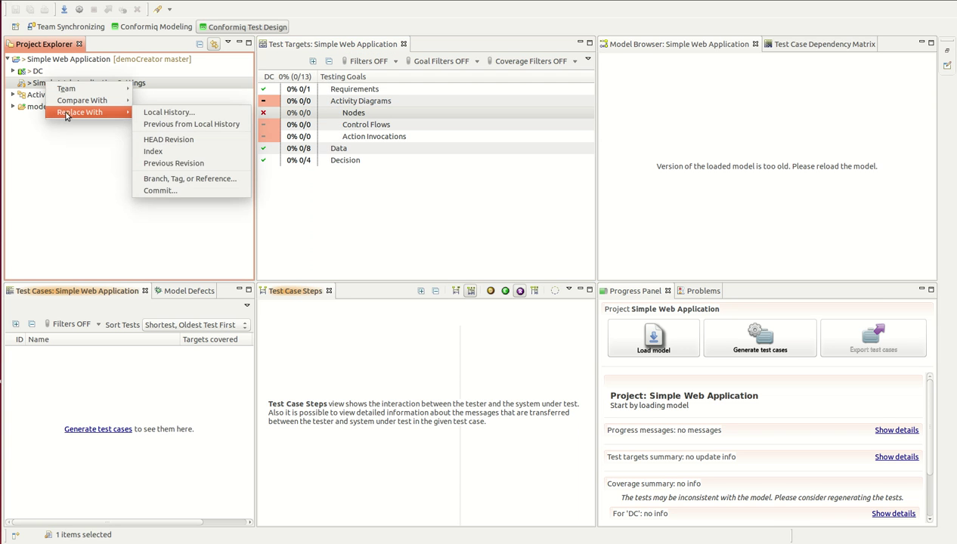
{"action": "left_click", "coordinate": [160, 138]}
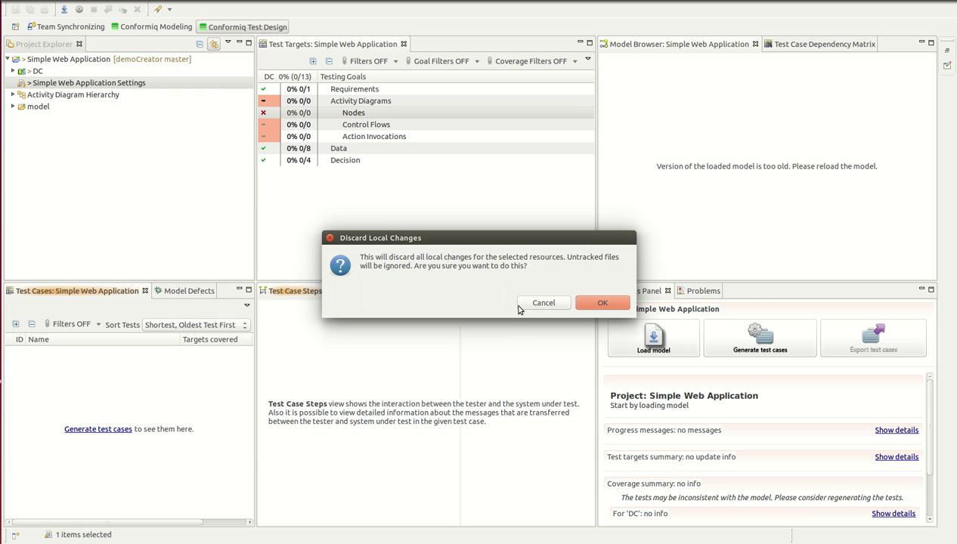
{"action": "left_click", "coordinate": [618, 303]}
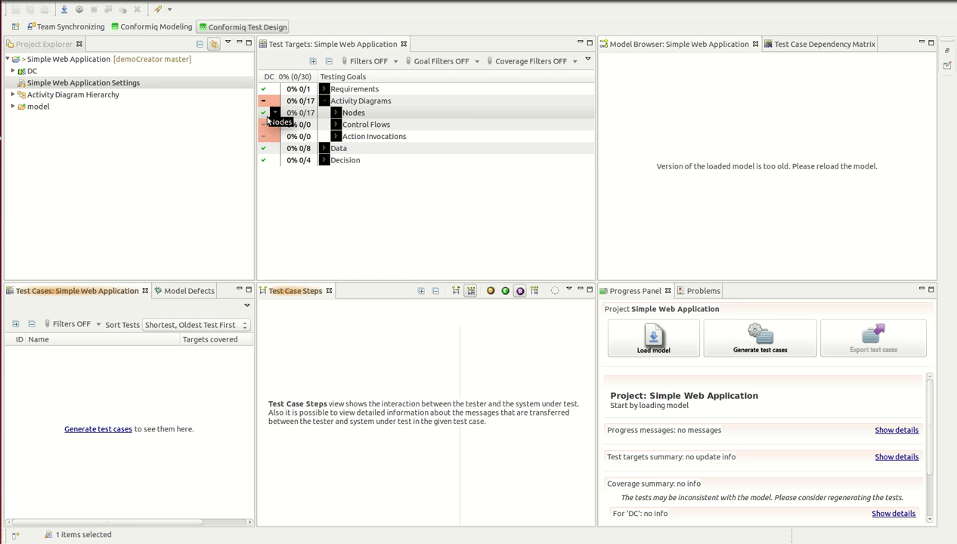
Expand the project's model folder to view the model files it contains
{"action": "double_click", "coordinate": [53, 105]}
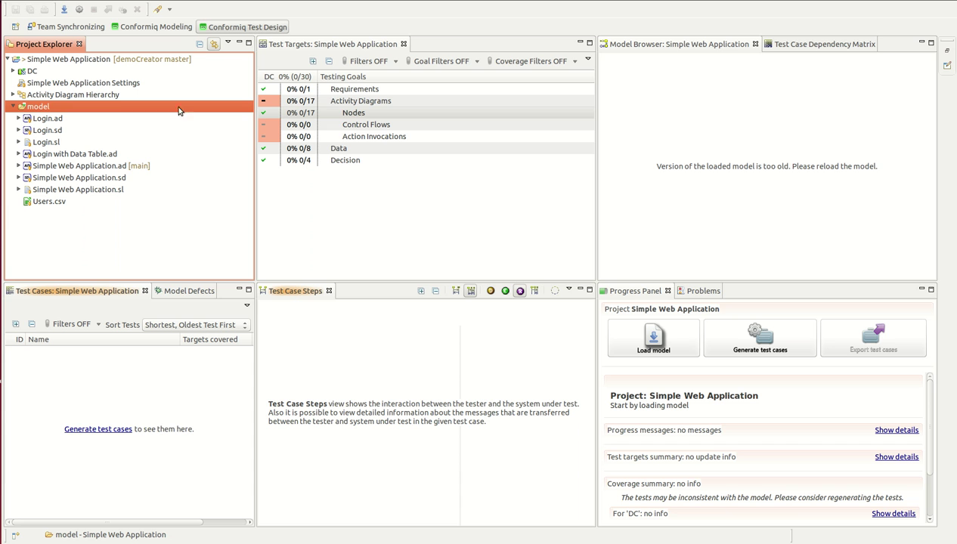
{"action": "left_click", "coordinate": [0, 351]}
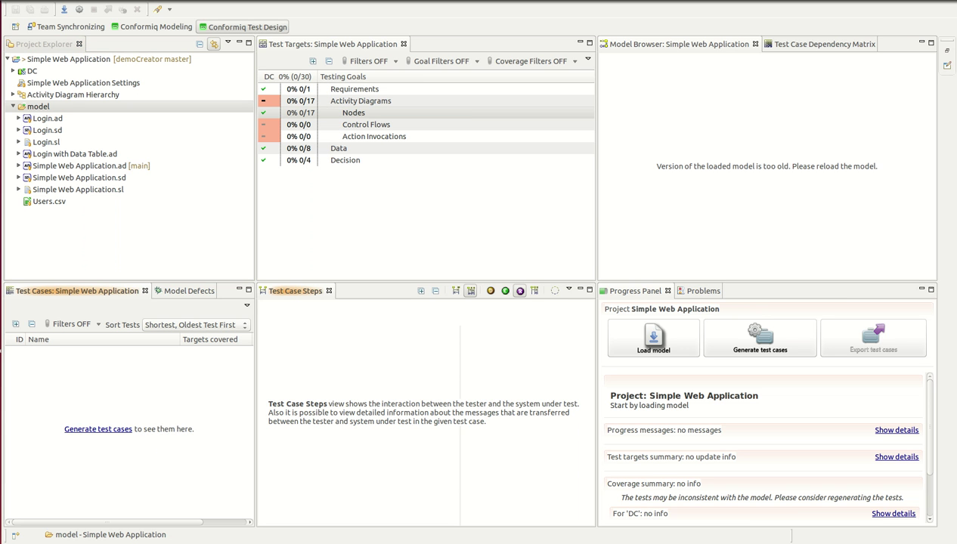